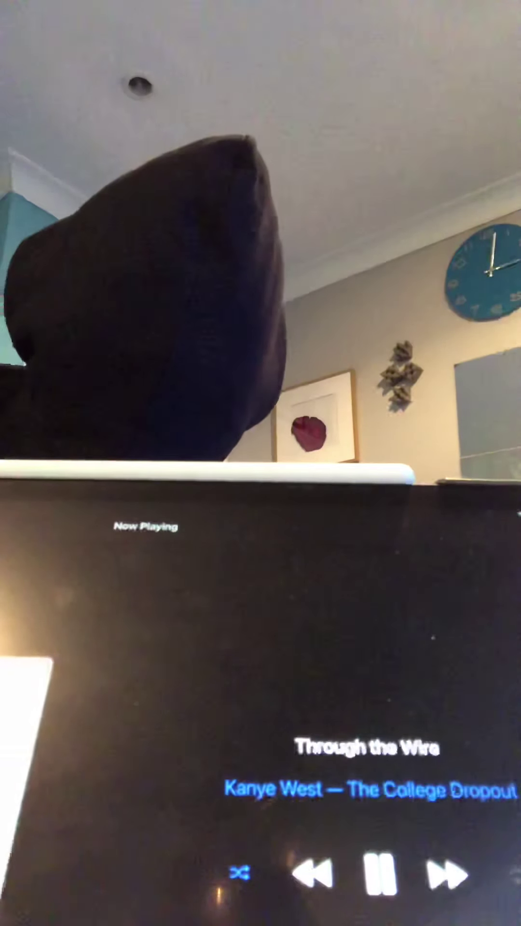
{"action": "key", "text": "Right"}
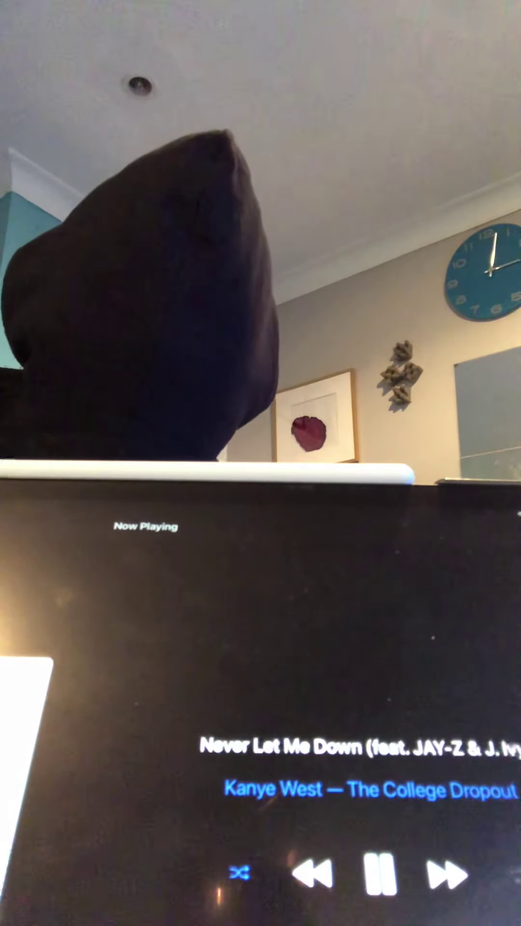
{"action": "key", "text": "Right"}
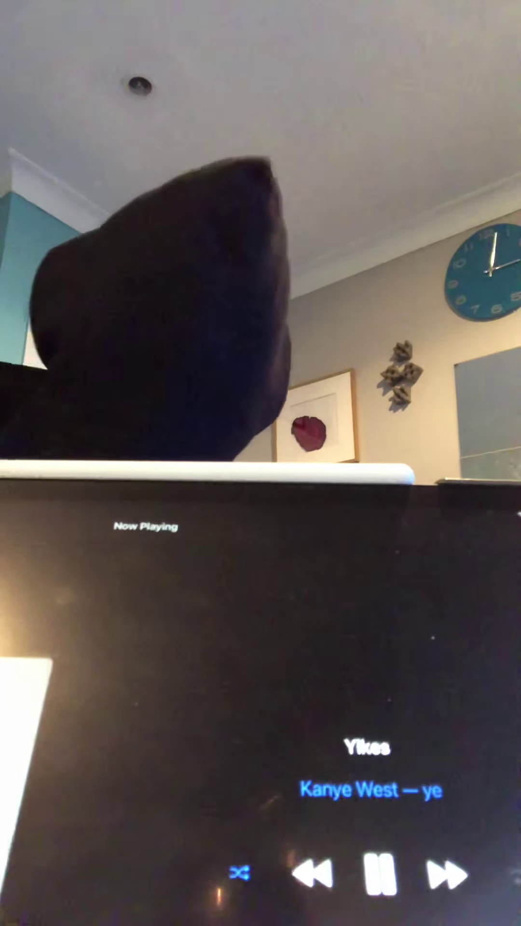
{"action": "key", "text": "Right"}
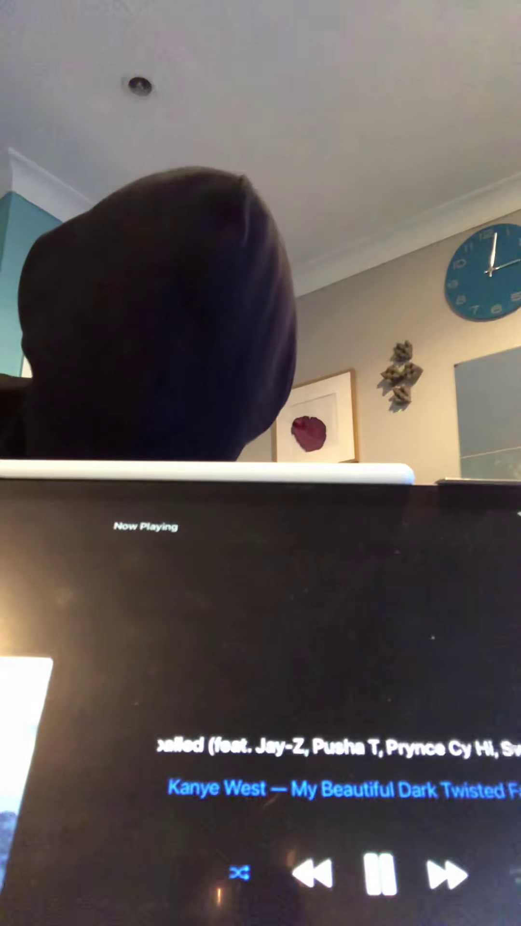
{"action": "key", "text": "Right"}
{"action": "key", "text": "Right"}
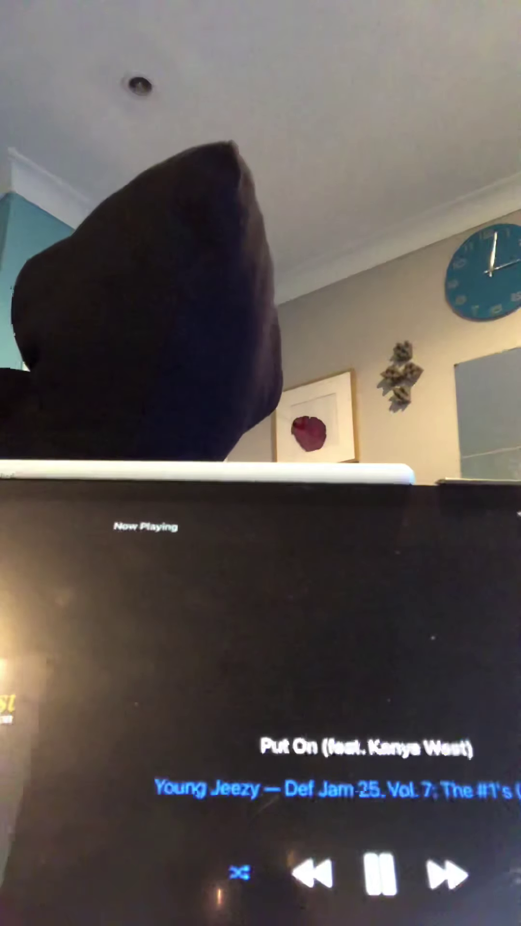